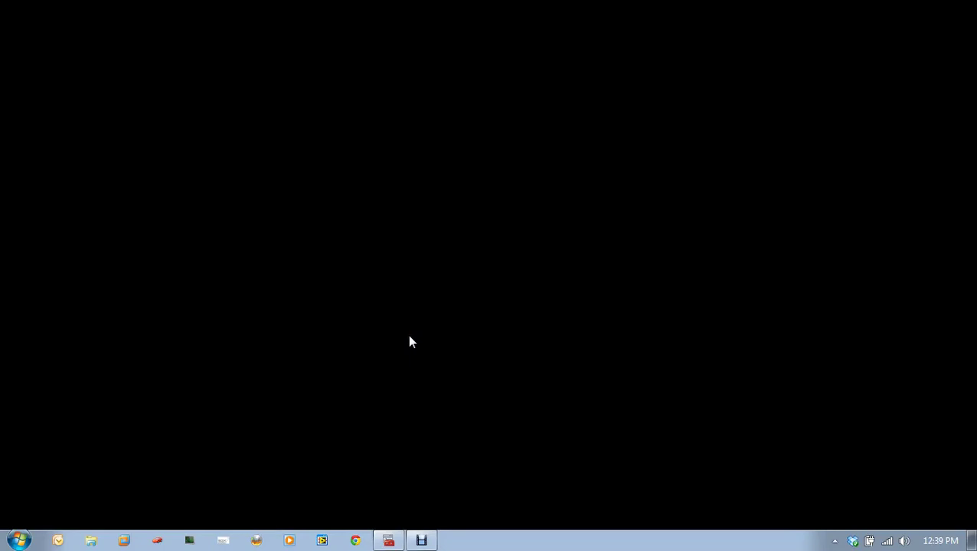
- Try to start Sensor Test & Measure with the connected sensor device, dismiss its startup dialogs, and exit the program
click(222, 542)
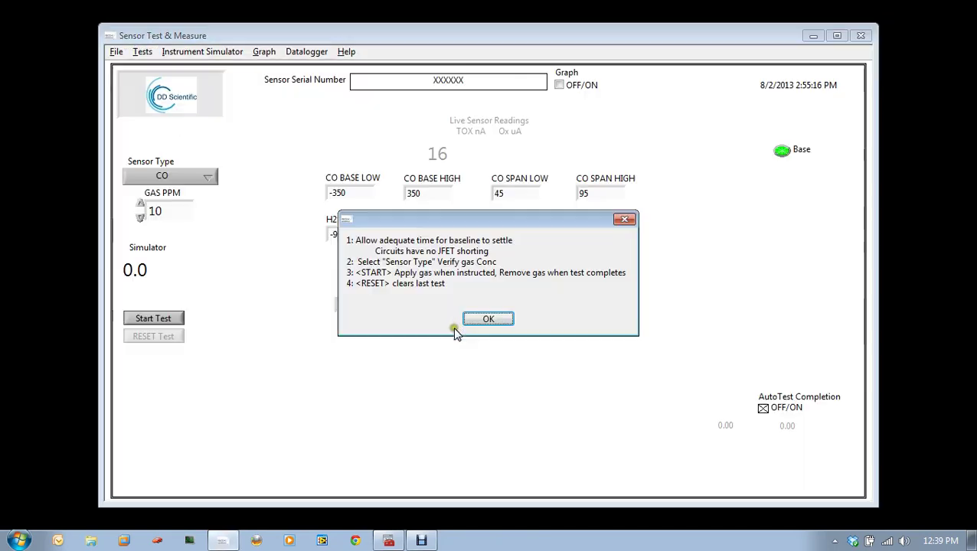
click(488, 319)
click(494, 299)
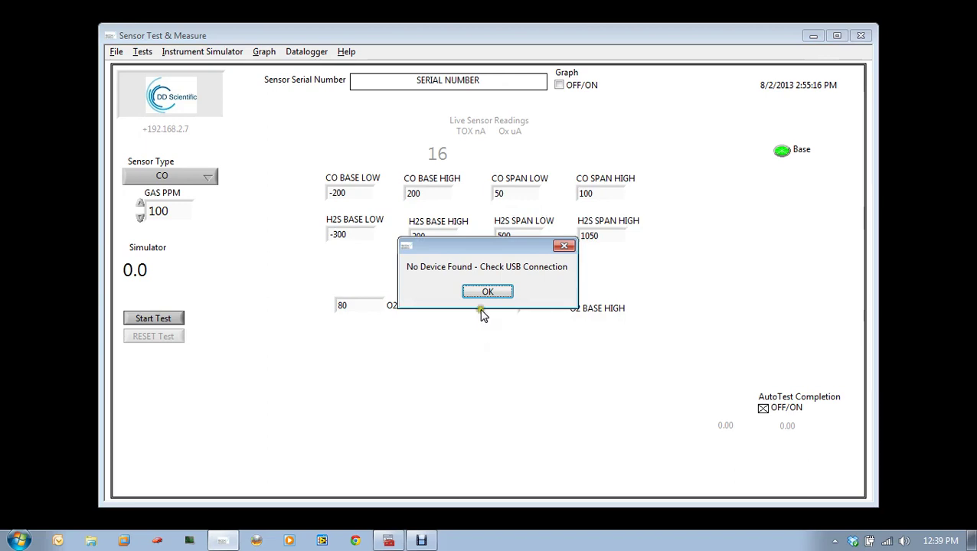
click(452, 298)
click(488, 292)
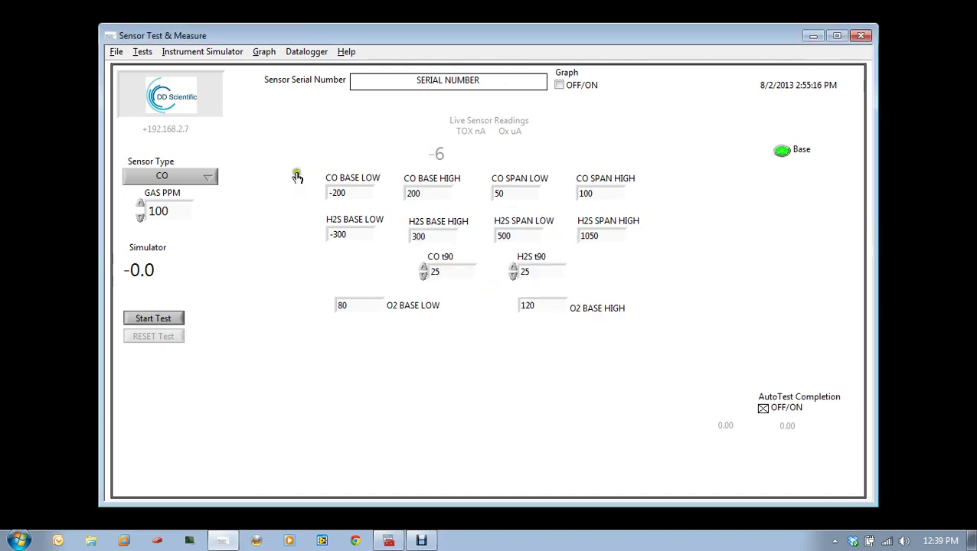
click(115, 51)
click(135, 93)
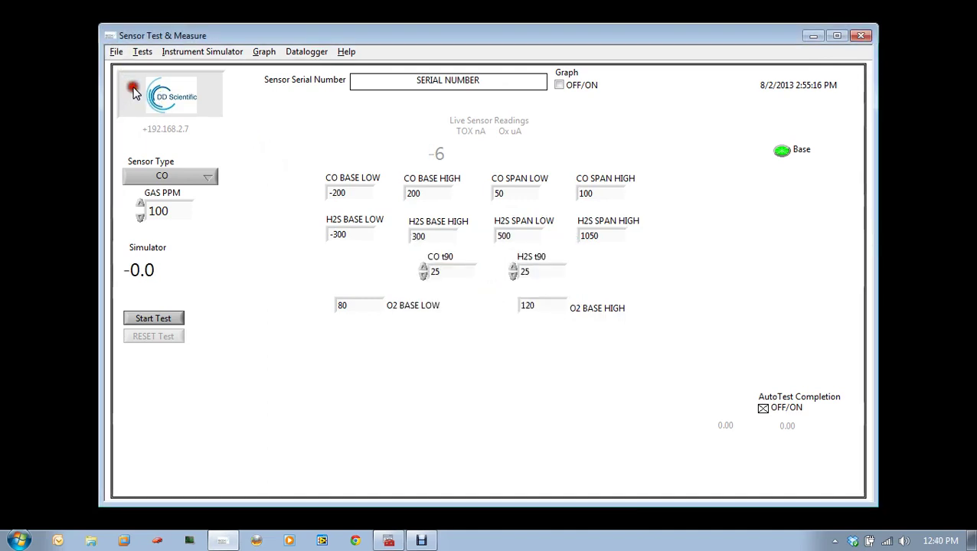
- Switch to Device Manager and open the port settings of the USB Serial (UBW-based) communications port
click(388, 540)
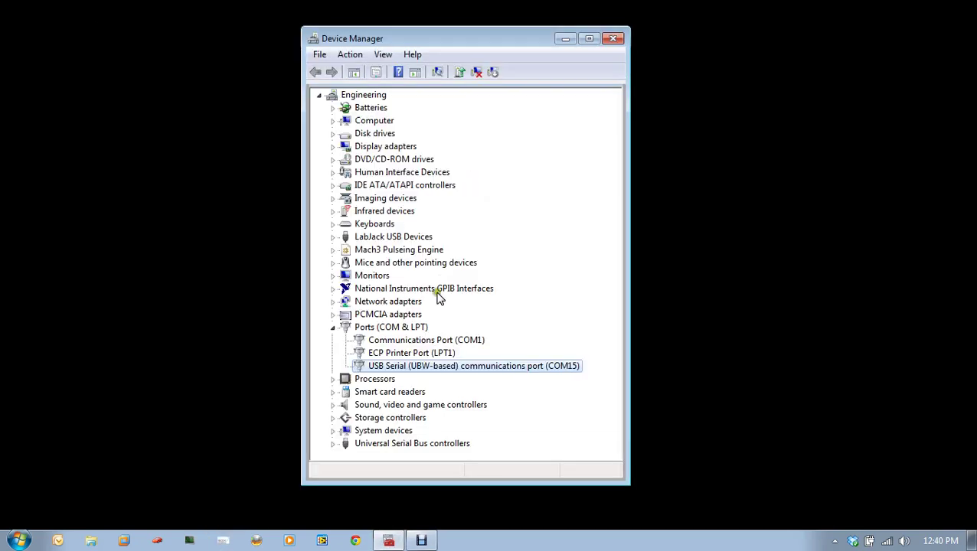
click(445, 367)
double_click(516, 372)
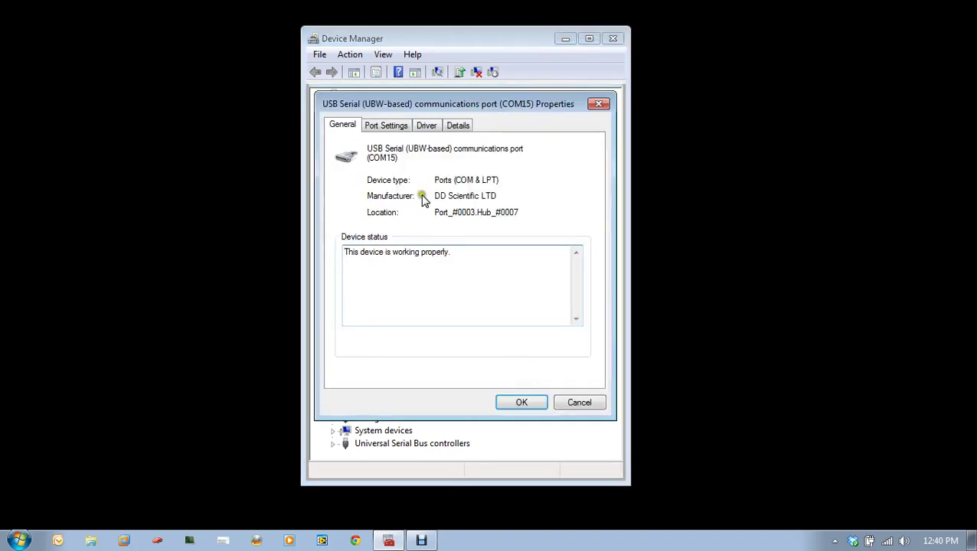
click(378, 127)
- Set the COM port number to COM6 in the port's advanced settings, accept the changes, and close Device Manager
click(471, 289)
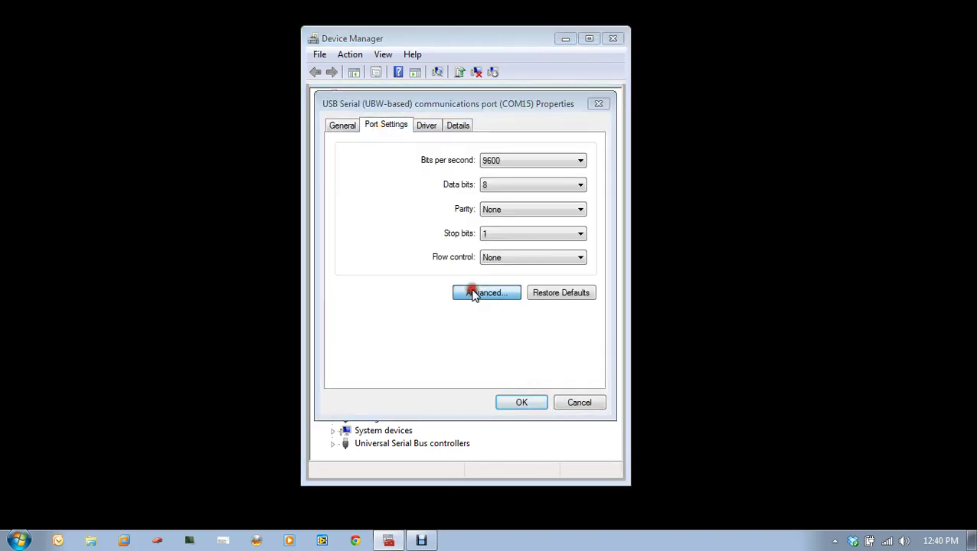
click(455, 300)
scroll(447, 239, up, 5)
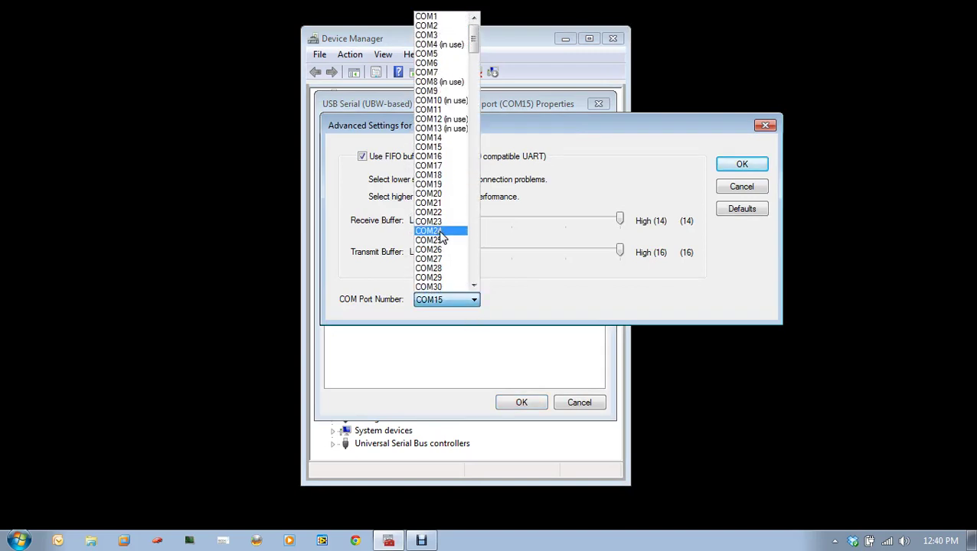
click(441, 64)
click(746, 164)
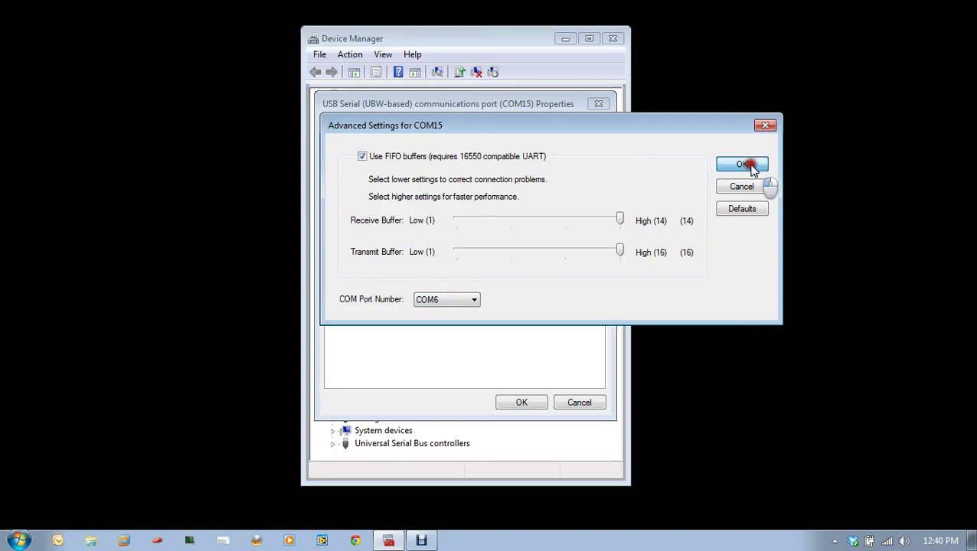
click(531, 401)
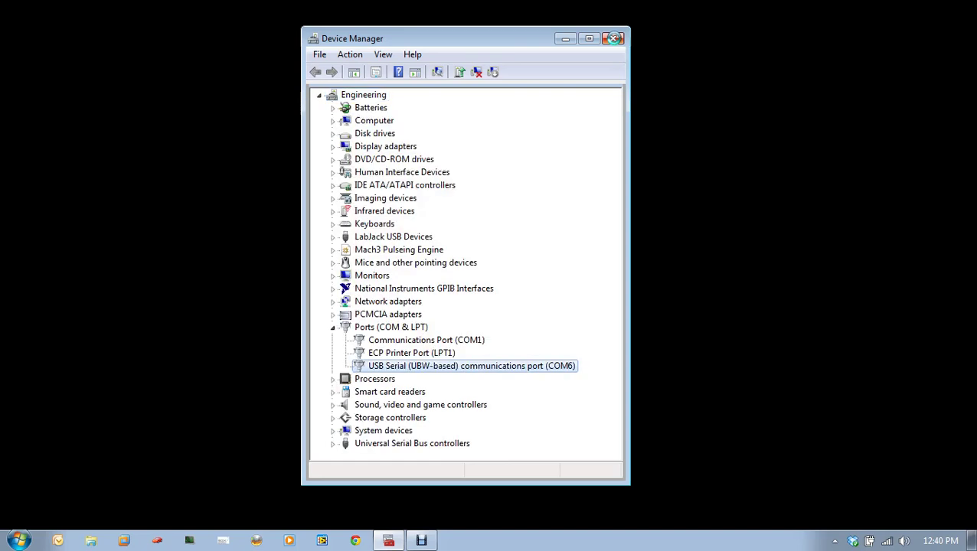
click(613, 37)
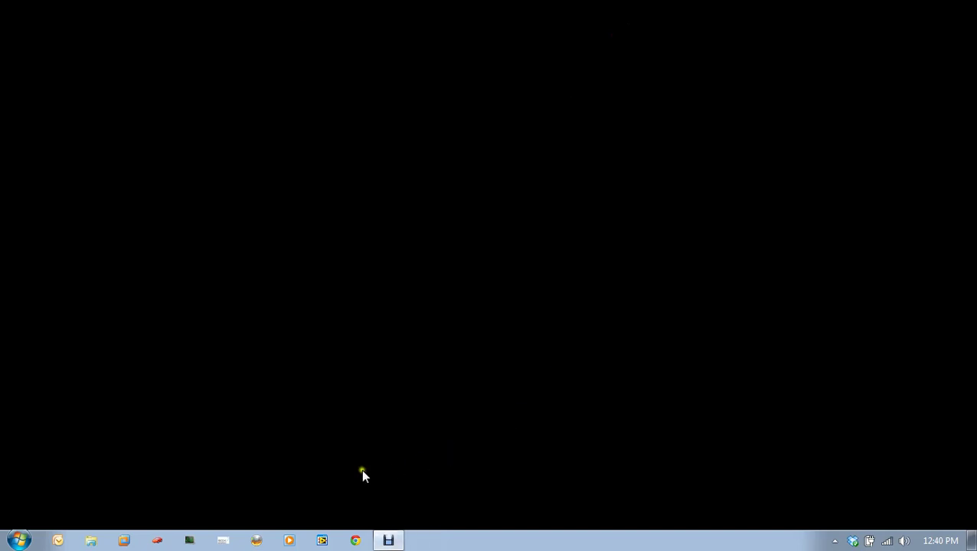
- Launch Sensor Test & Measure again and dismiss its startup dialogs
click(228, 539)
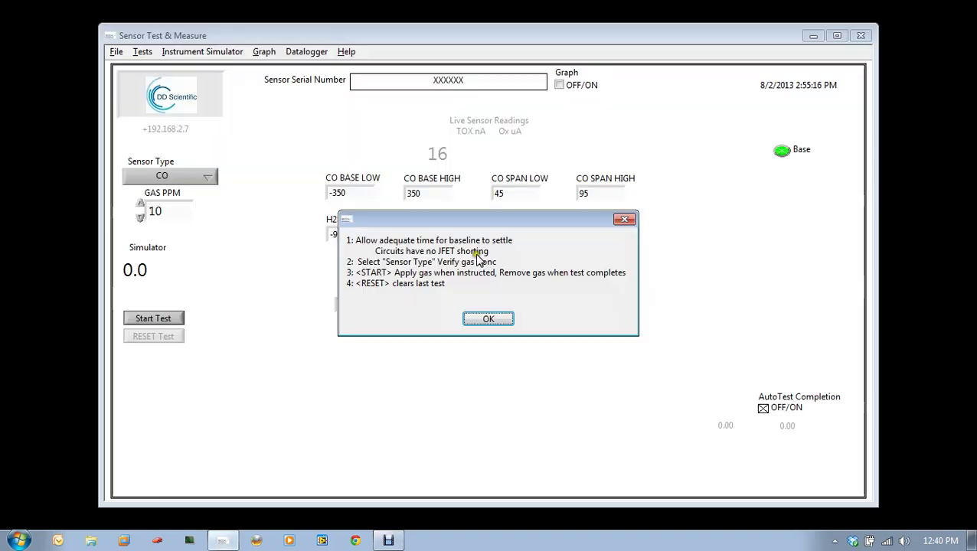
click(487, 318)
click(490, 296)
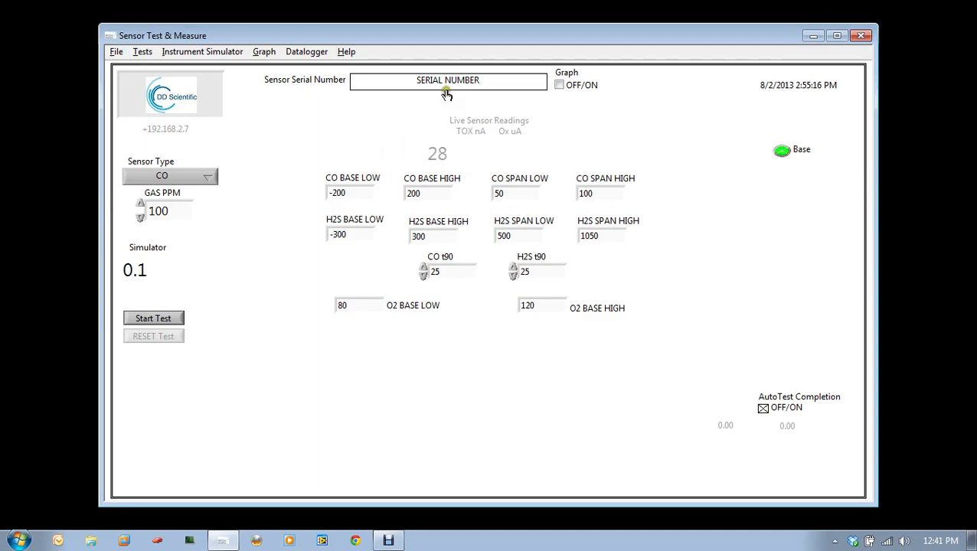
- Replace the placeholder sensor serial number with CO-AF 0001
drag(490, 81, 394, 73)
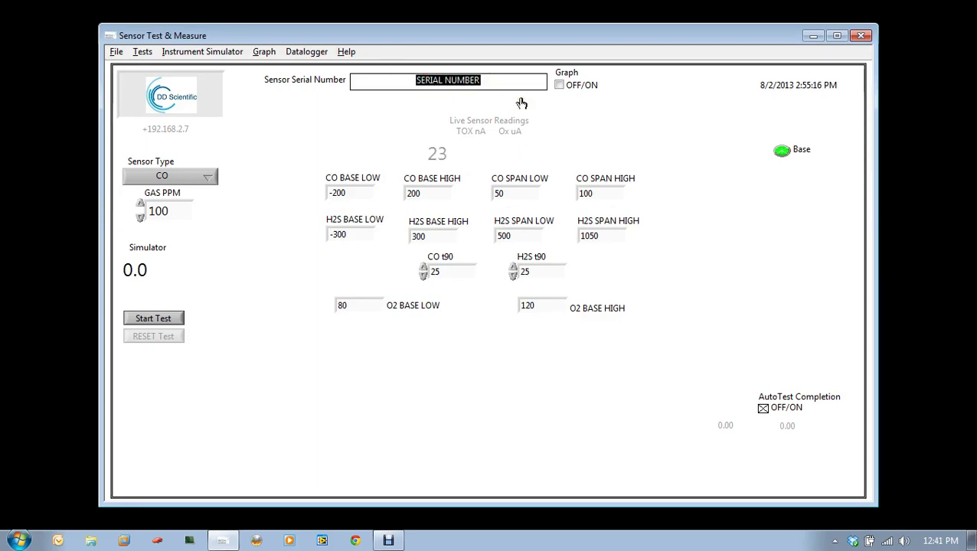
text(CO-a)
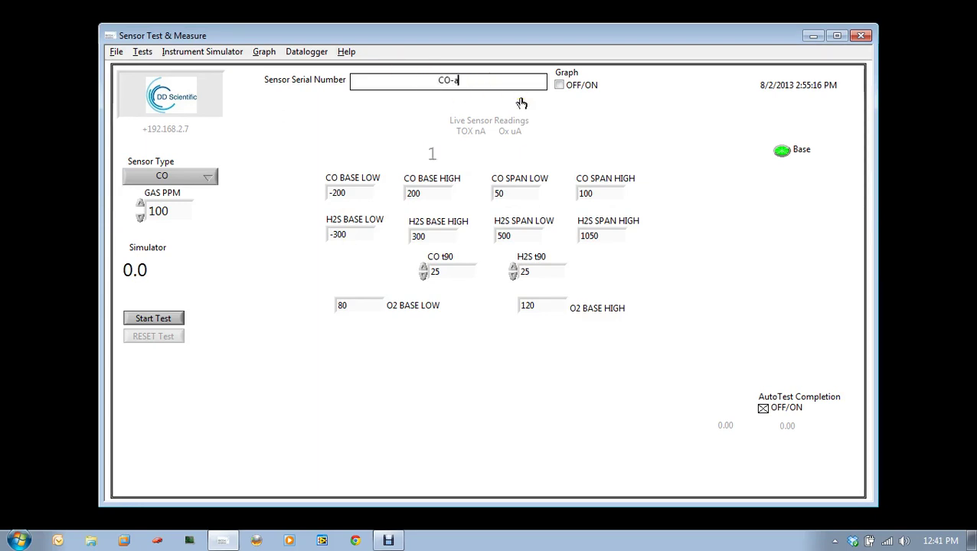
key(BackSpace)
text(AF 0001)
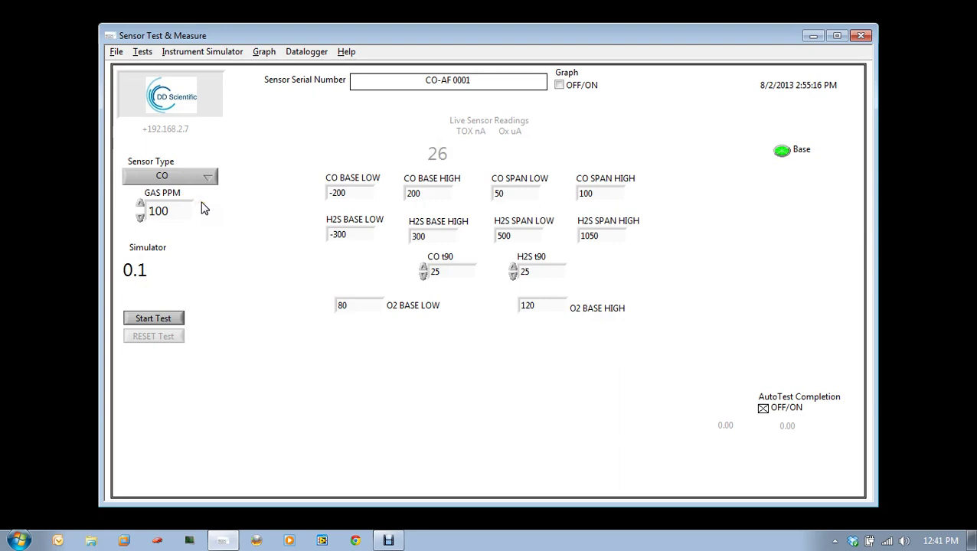
- Keep the CO sensor type and set the test gas concentration to 200 ppm
click(188, 217)
click(184, 226)
click(187, 176)
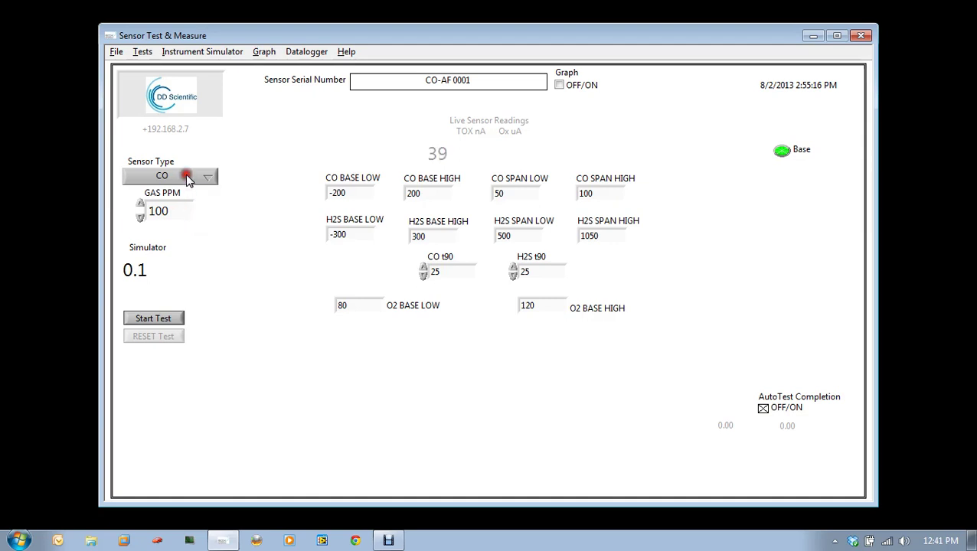
double_click(168, 218)
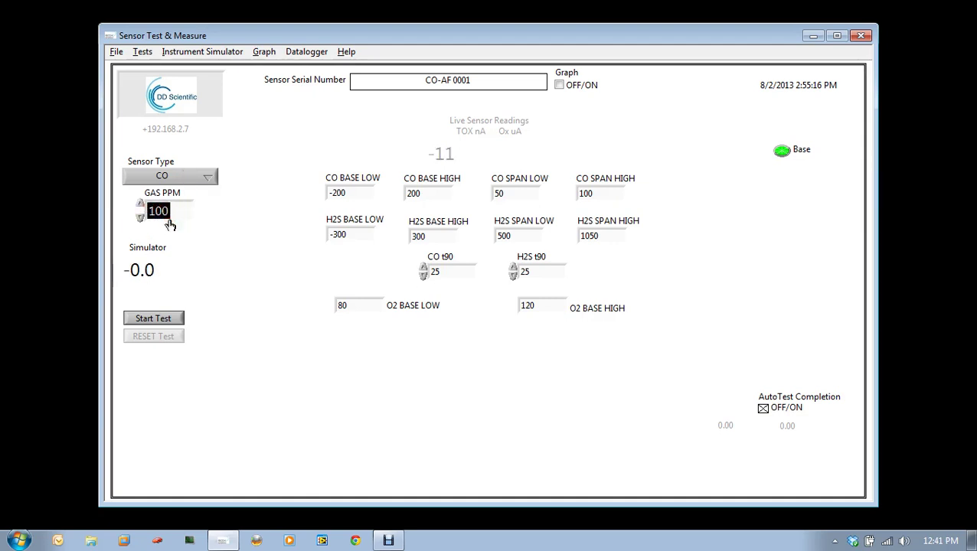
text(2)
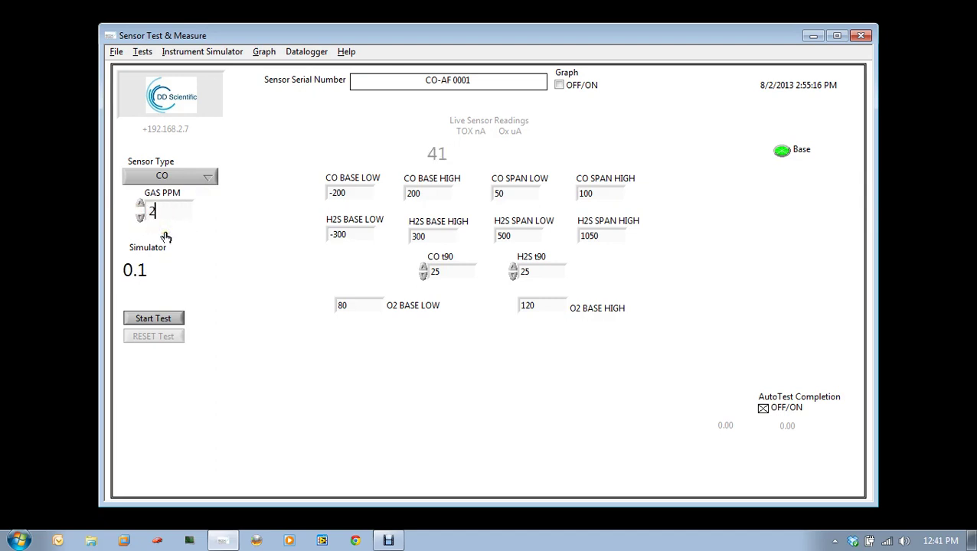
text(00)
click(213, 221)
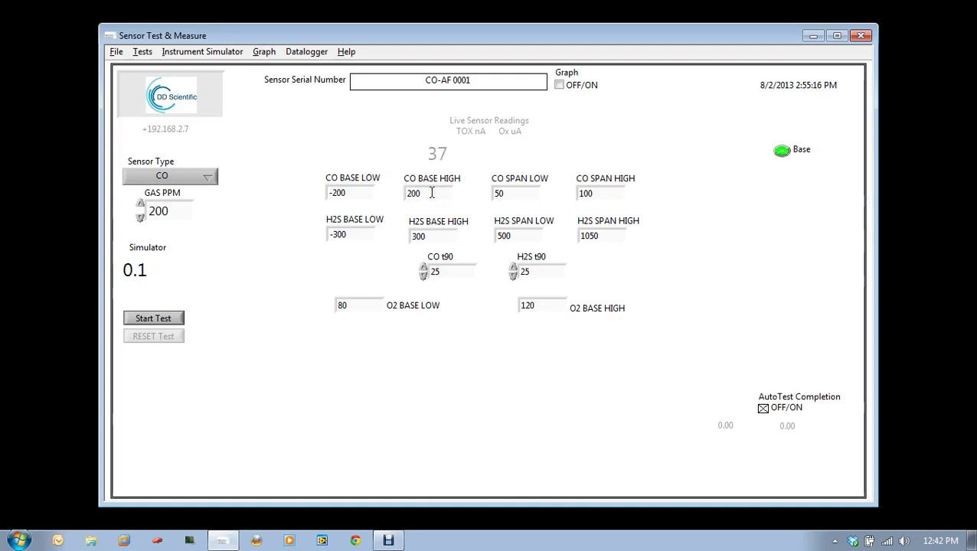
- Review the CO span limits, start the sensor test with the gas value verified as 200, and continue to calibration gassing
double_click(507, 193)
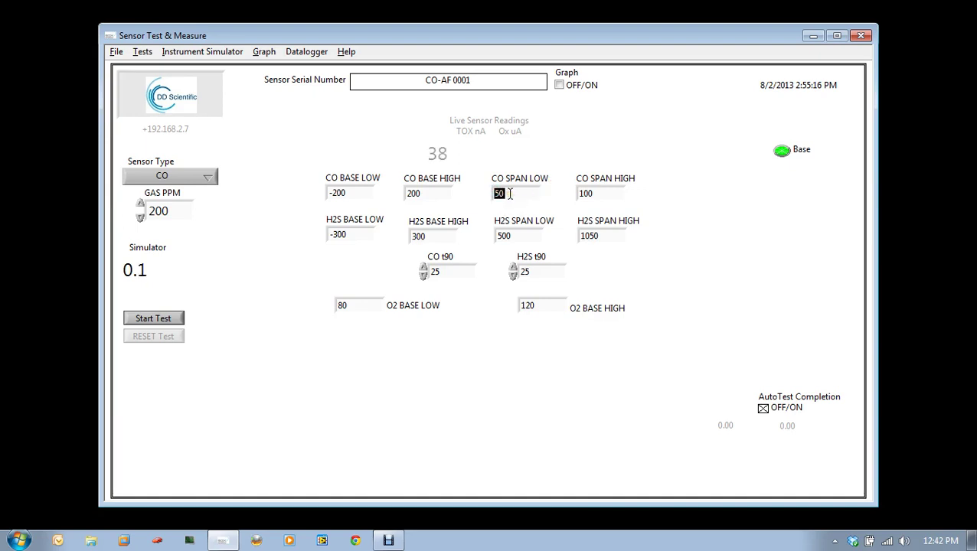
double_click(575, 193)
click(591, 170)
click(172, 318)
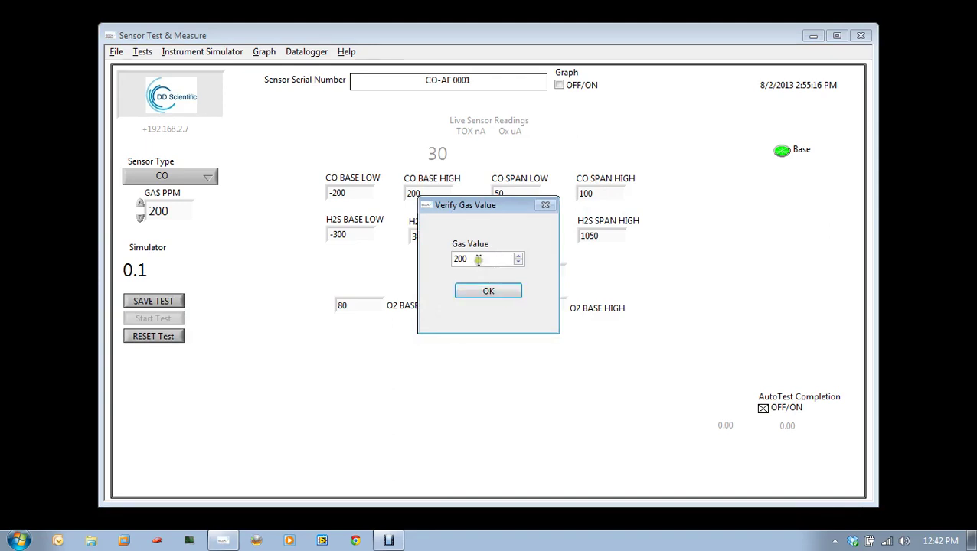
click(503, 296)
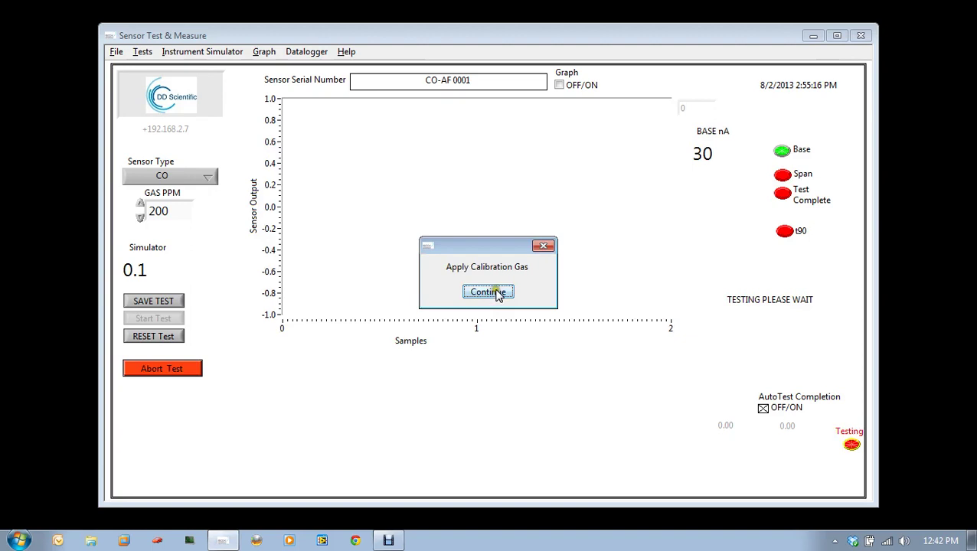
click(495, 292)
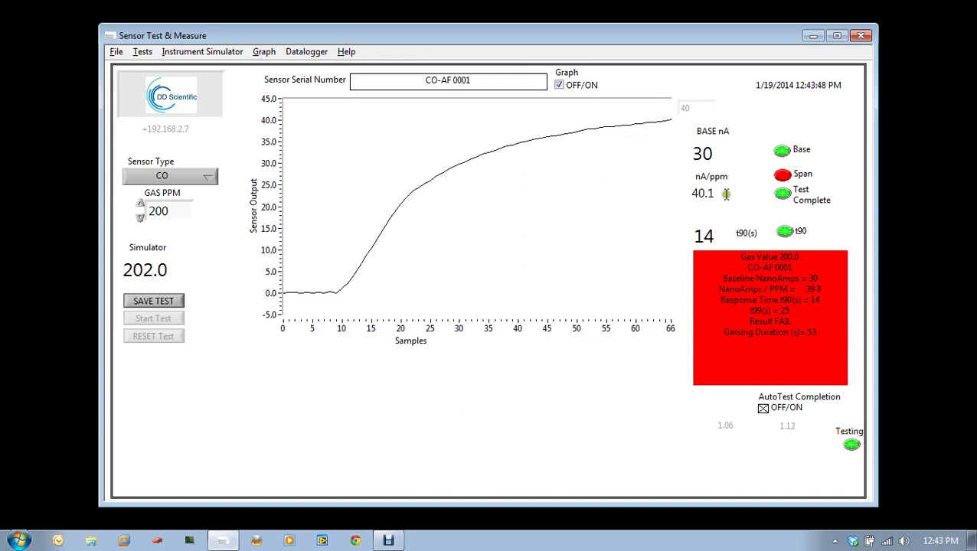
- Examine the nA/ppm result and the live simulator reading as the sensor responds to the gas and recovers
drag(719, 194, 690, 193)
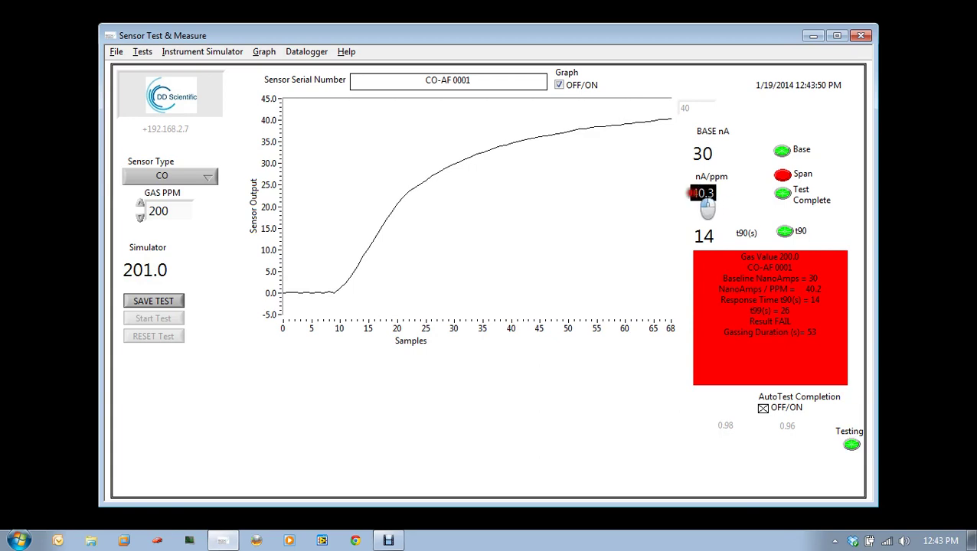
click(739, 207)
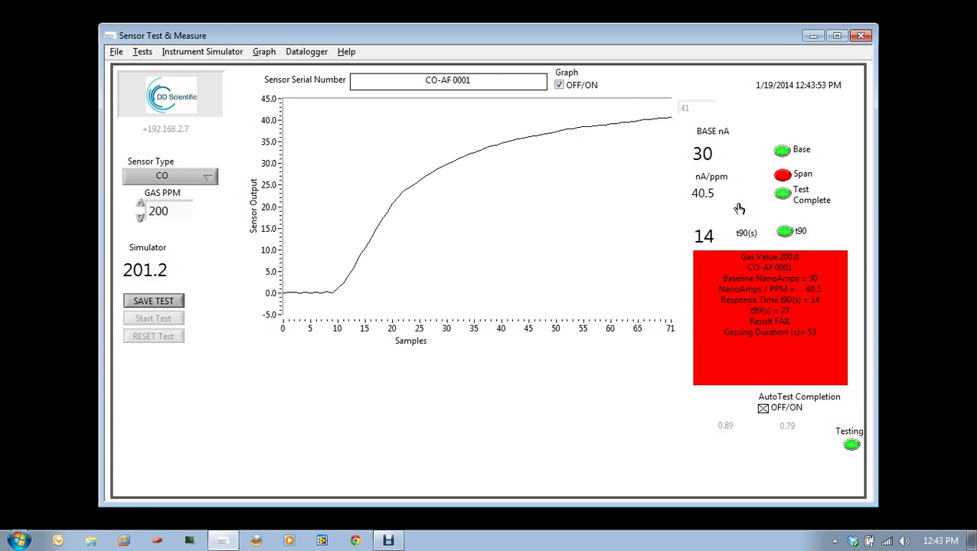
click(733, 206)
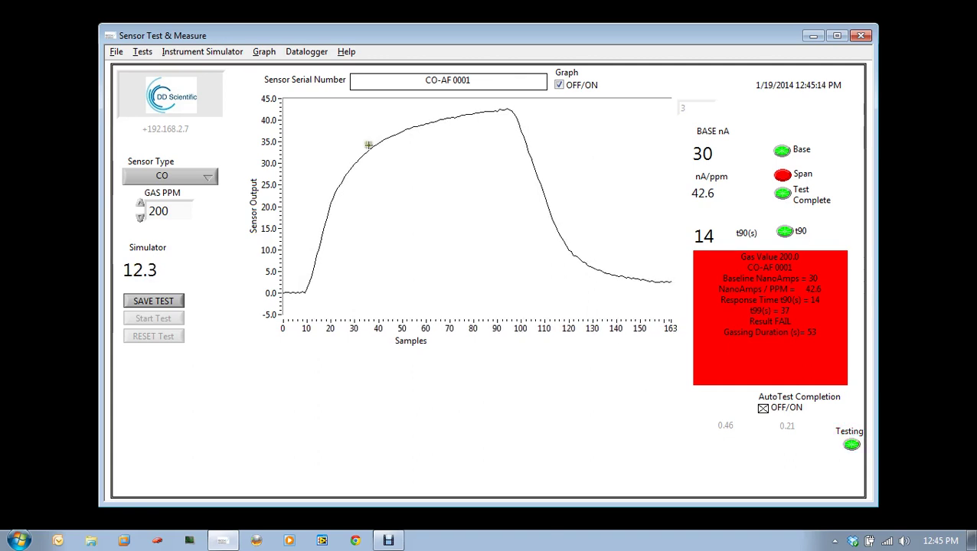
click(158, 269)
drag(159, 269, 115, 270)
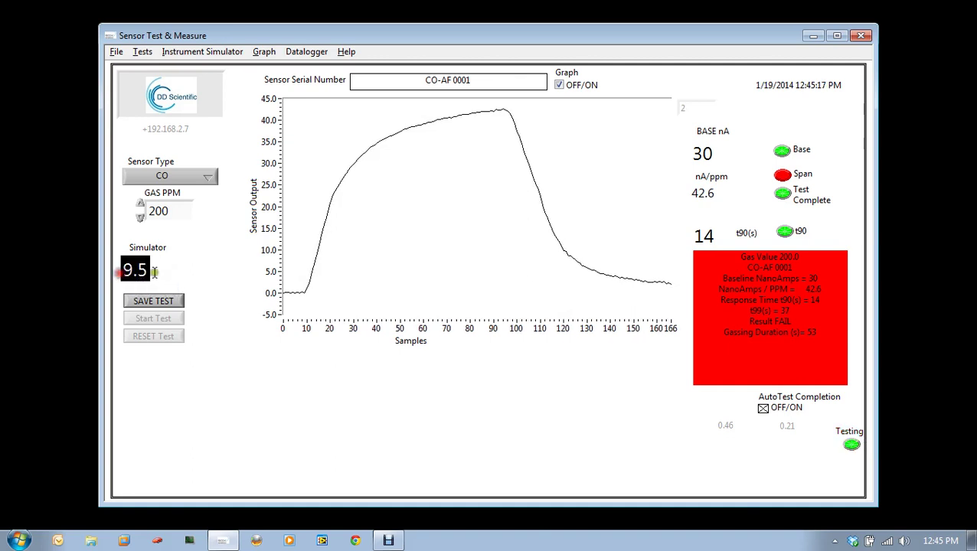
click(200, 274)
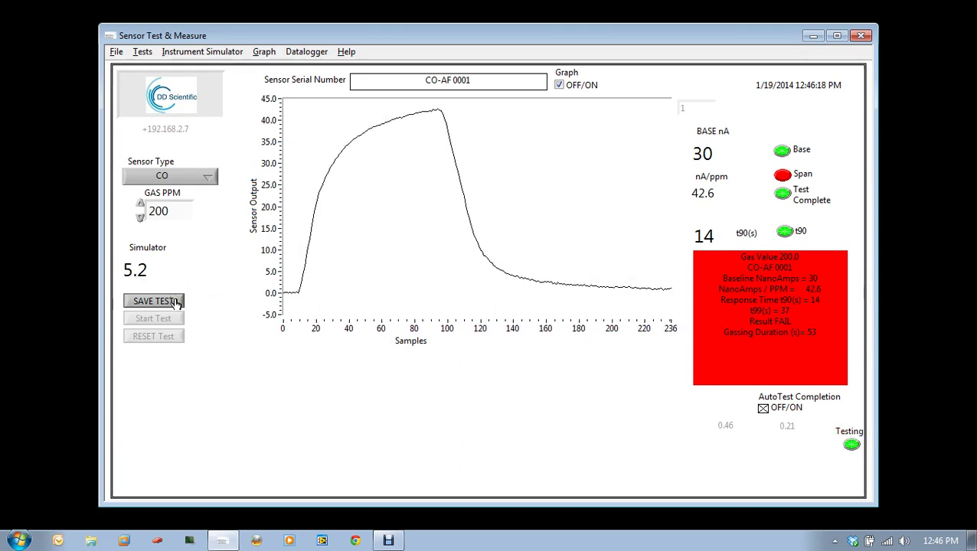
- Save the finished sensor test and open the resulting Sensor Test Data.txt file
click(176, 302)
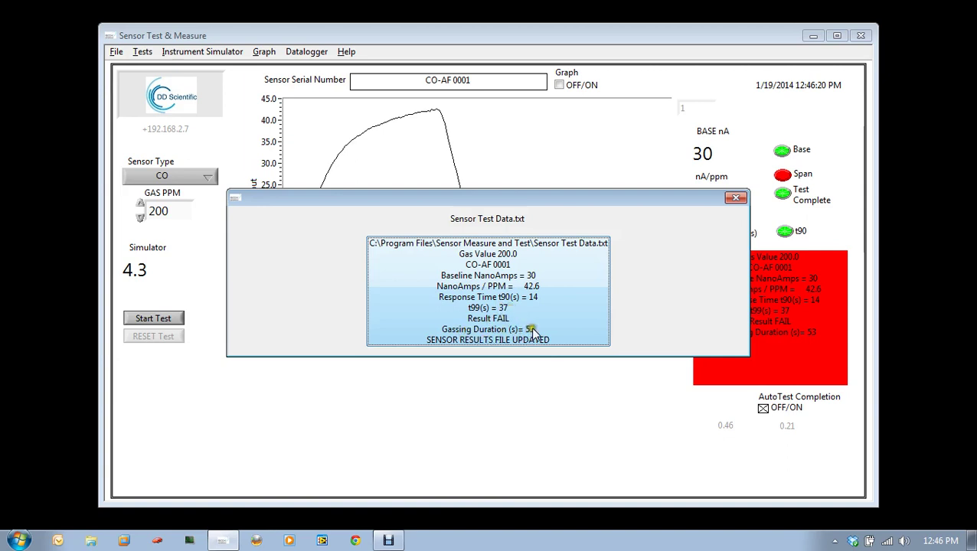
click(562, 308)
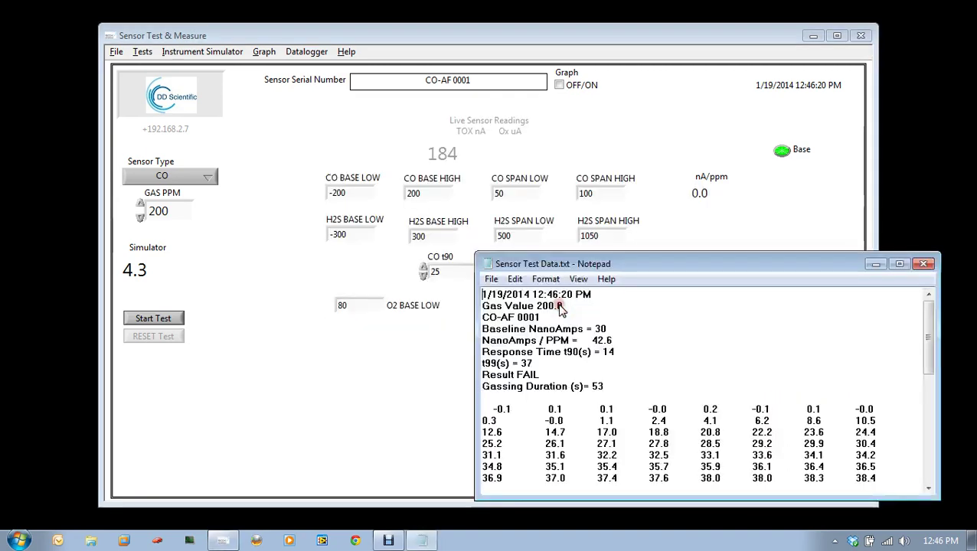
- Enlarge the results file window and examine the test summary lines and the logged sample data in it
click(687, 262)
drag(686, 262, 468, 120)
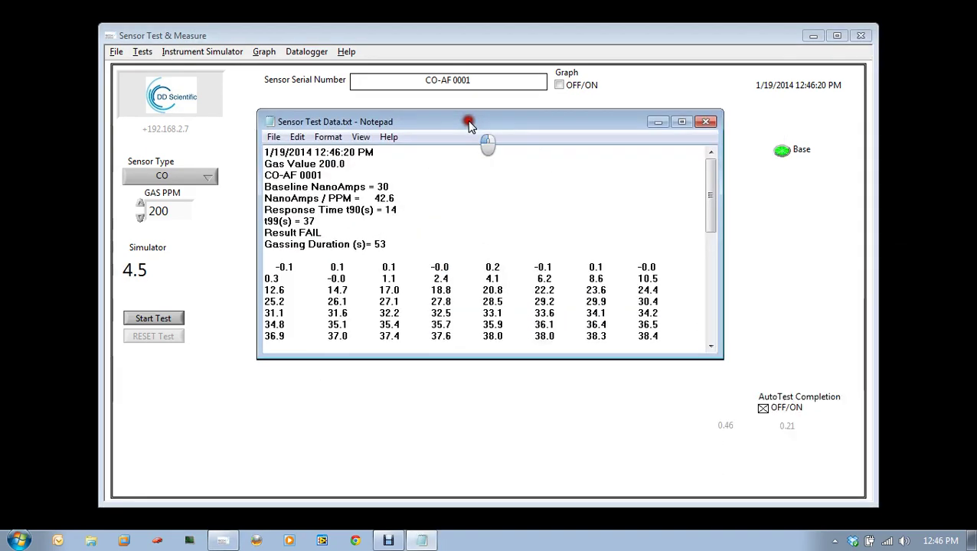
drag(726, 365, 857, 481)
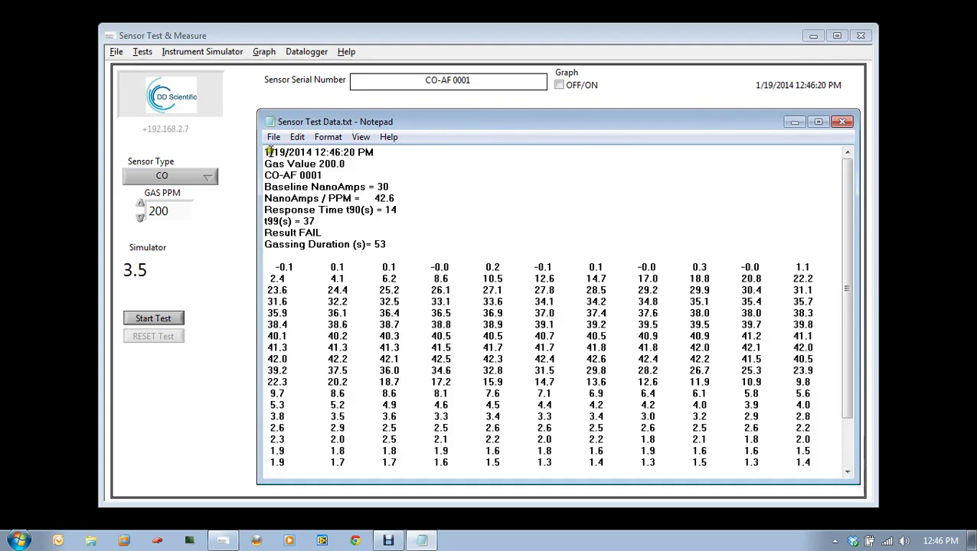
drag(268, 152, 399, 242)
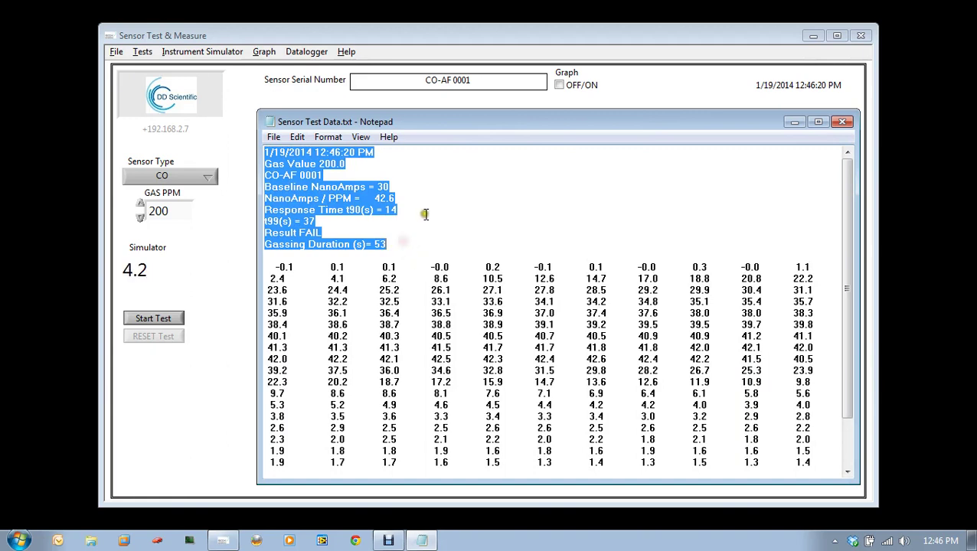
drag(274, 266, 819, 463)
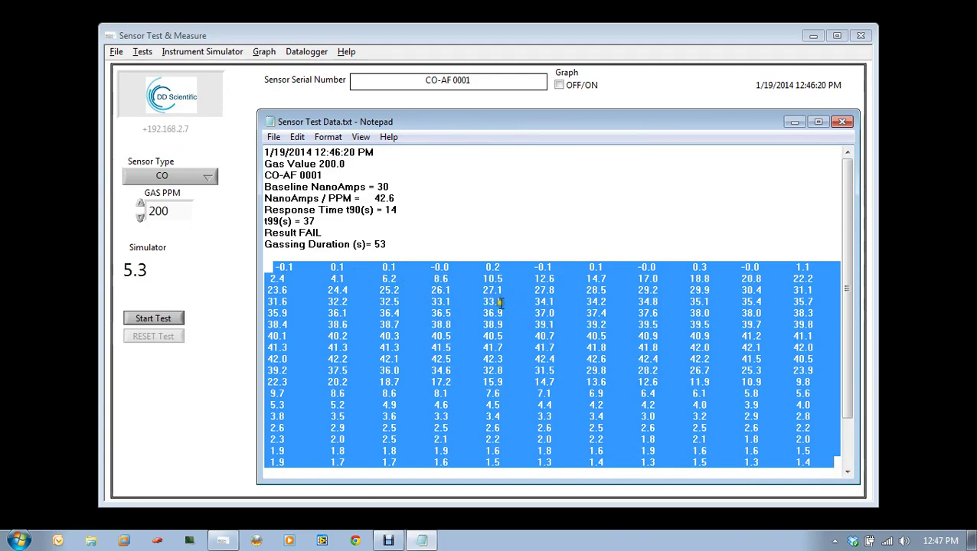
- Move the Sensor Test Data.txt window aside, clear the data selection, and close the file
click(612, 126)
drag(612, 125, 698, 154)
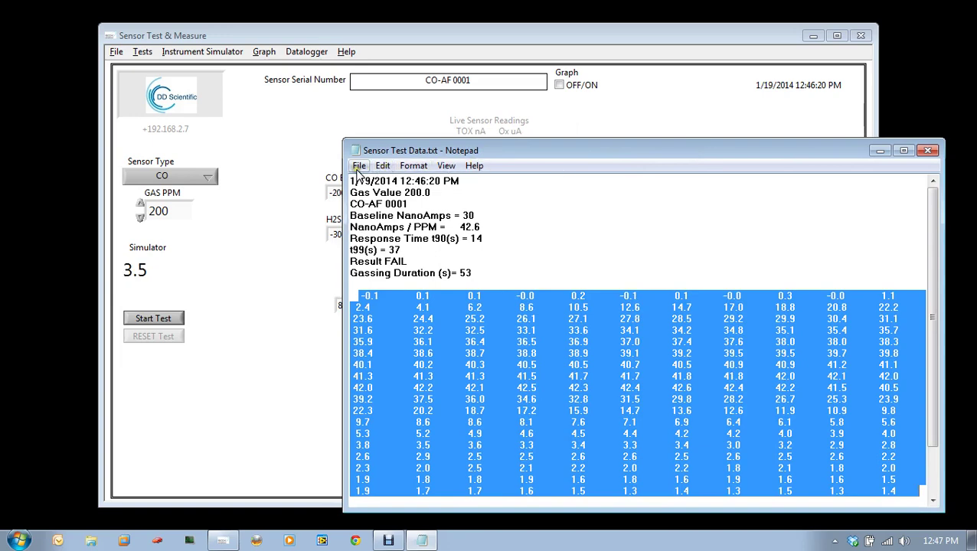
click(487, 277)
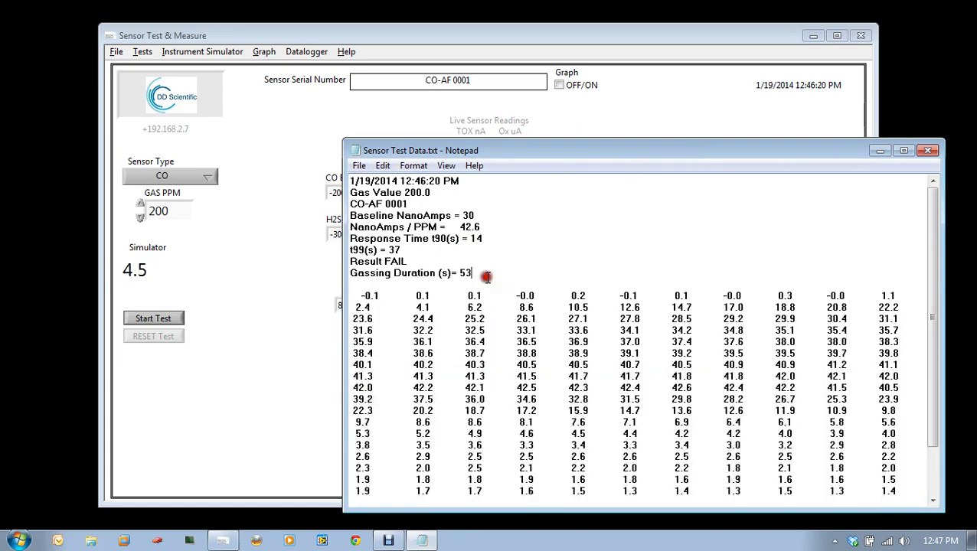
click(359, 166)
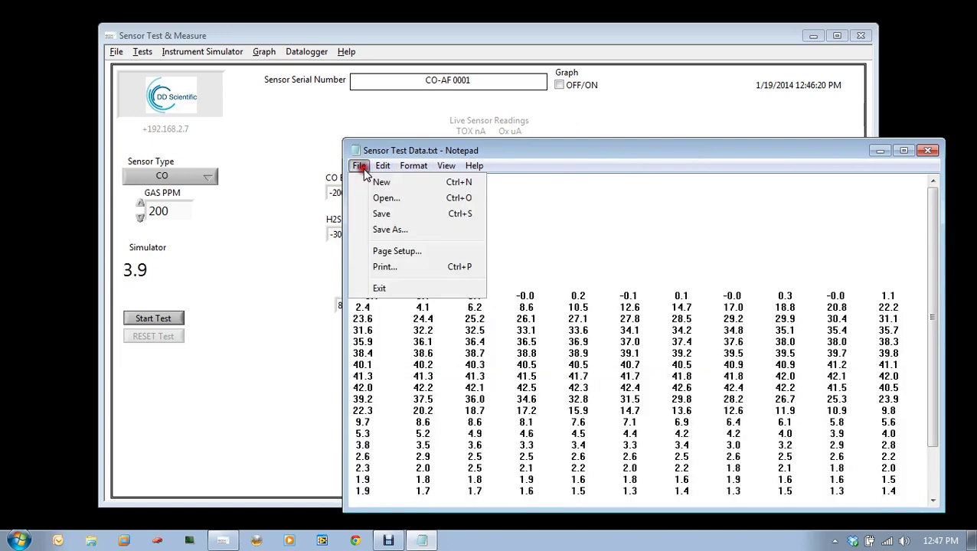
click(401, 288)
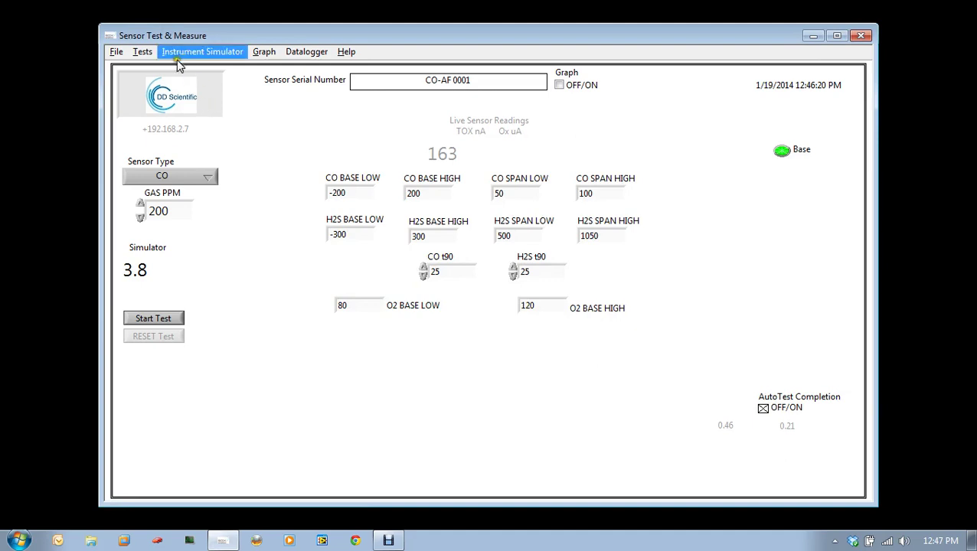
- Turn on the sensor graph and set the data to graph to Instrument Display
click(281, 37)
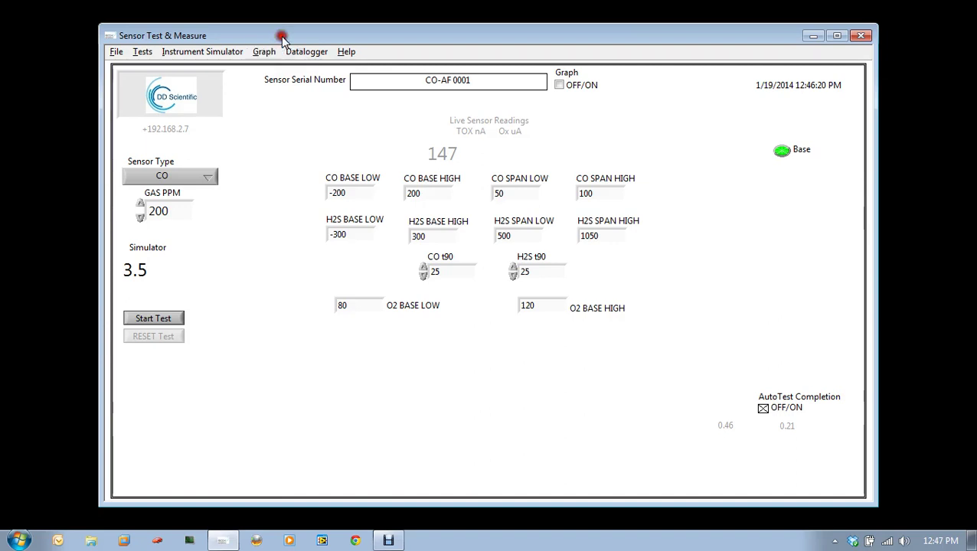
click(560, 86)
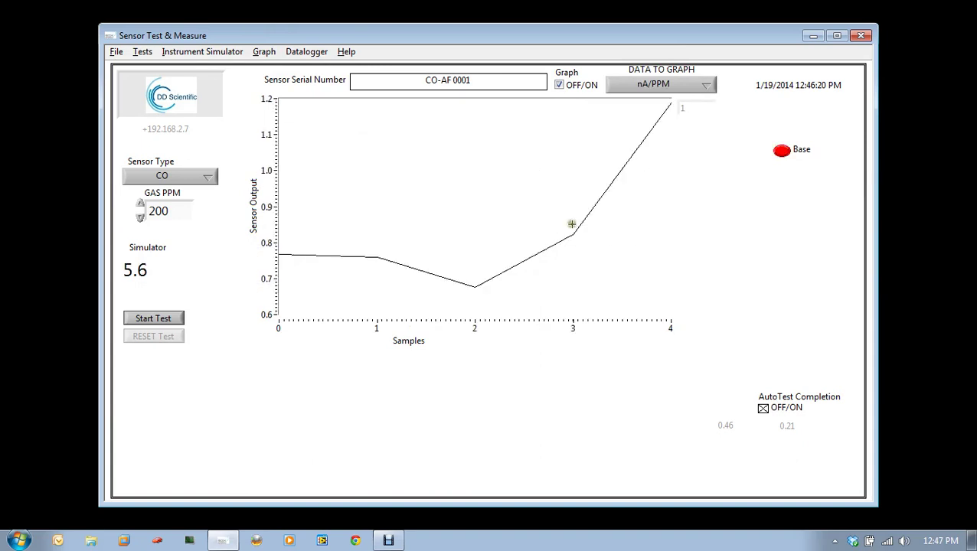
click(678, 90)
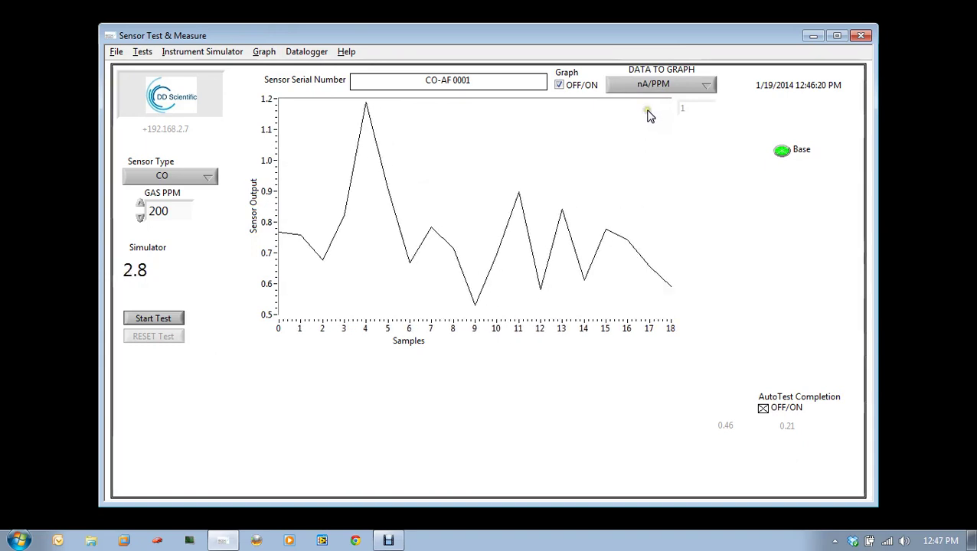
click(647, 114)
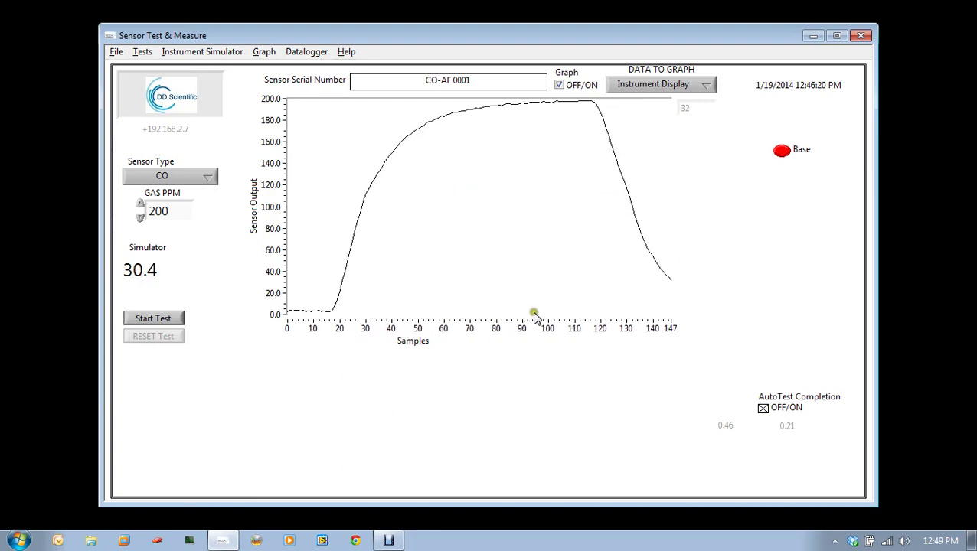
- Export the graphed sensor response to Excel and insert a line chart of the Sensor Output column there
click(621, 330)
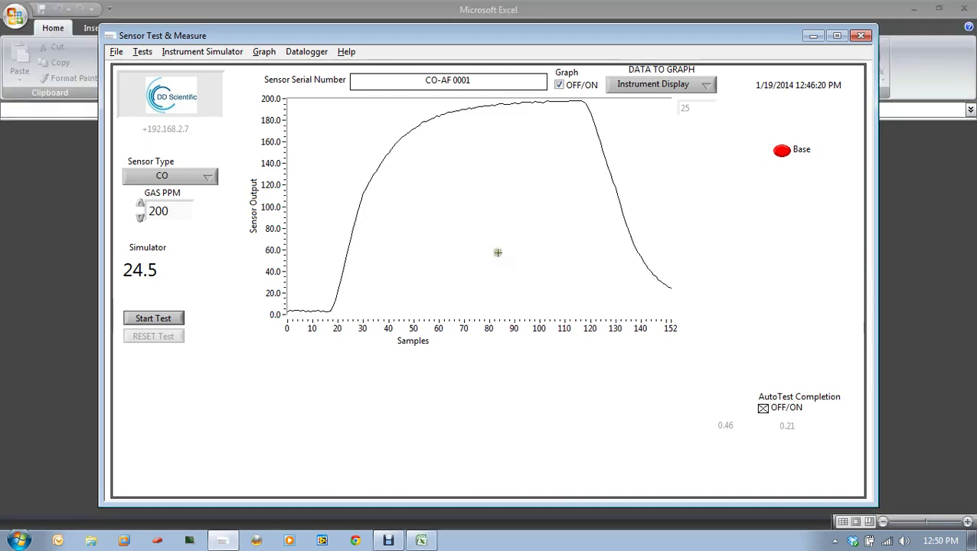
click(464, 7)
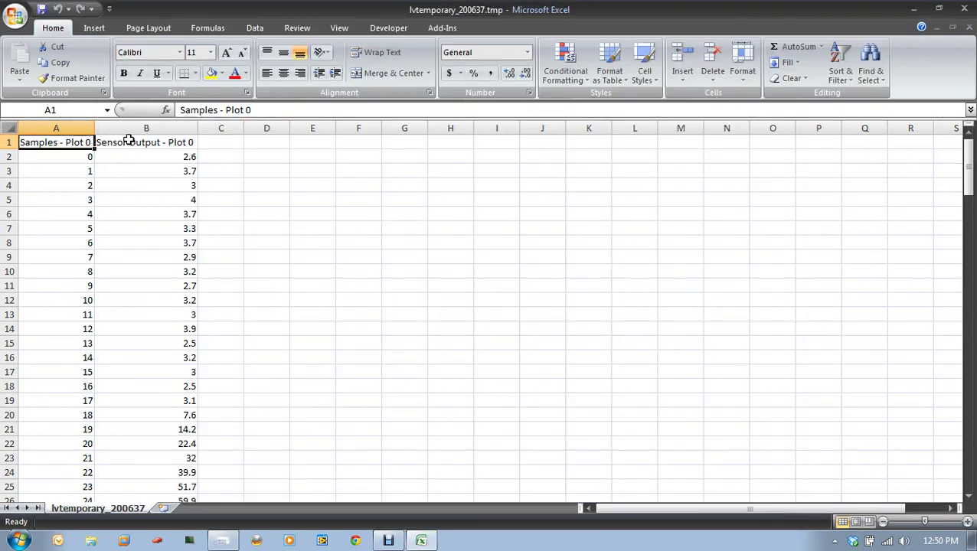
click(163, 128)
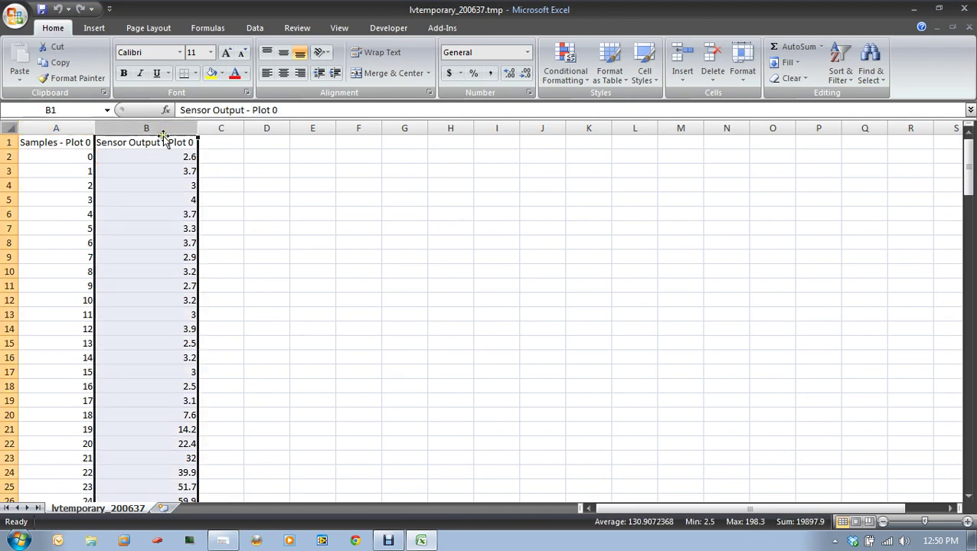
click(95, 28)
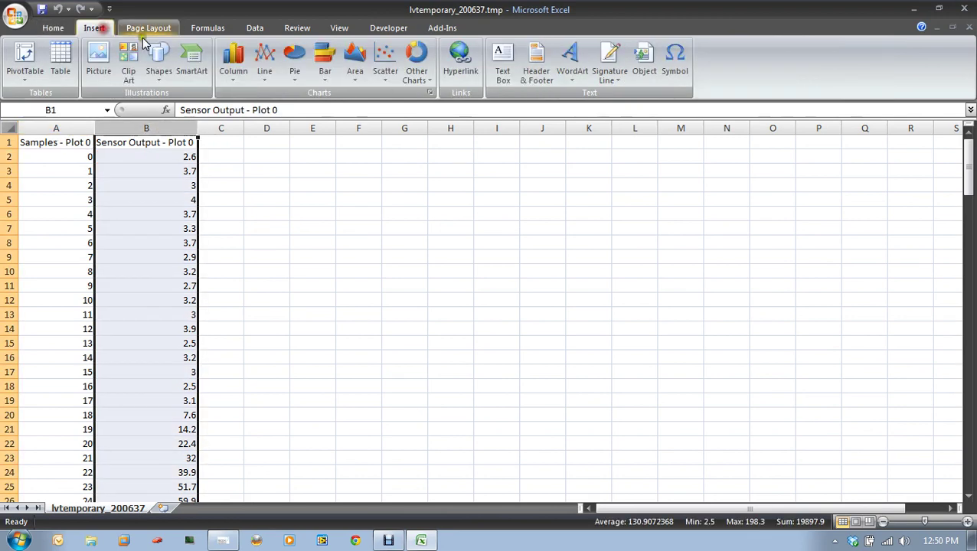
click(270, 59)
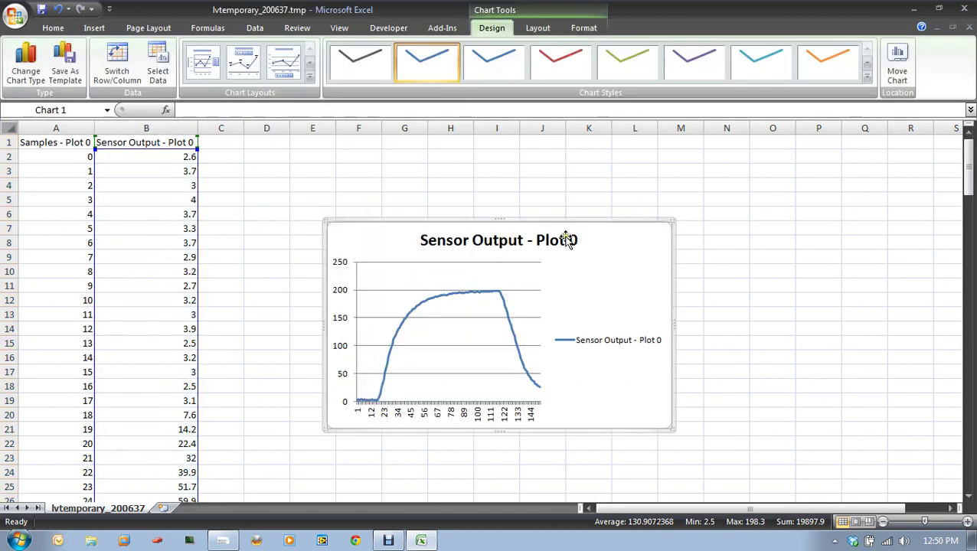
- Move the Sensor Output chart up beside the data columns and close the workbook without saving changes
click(636, 276)
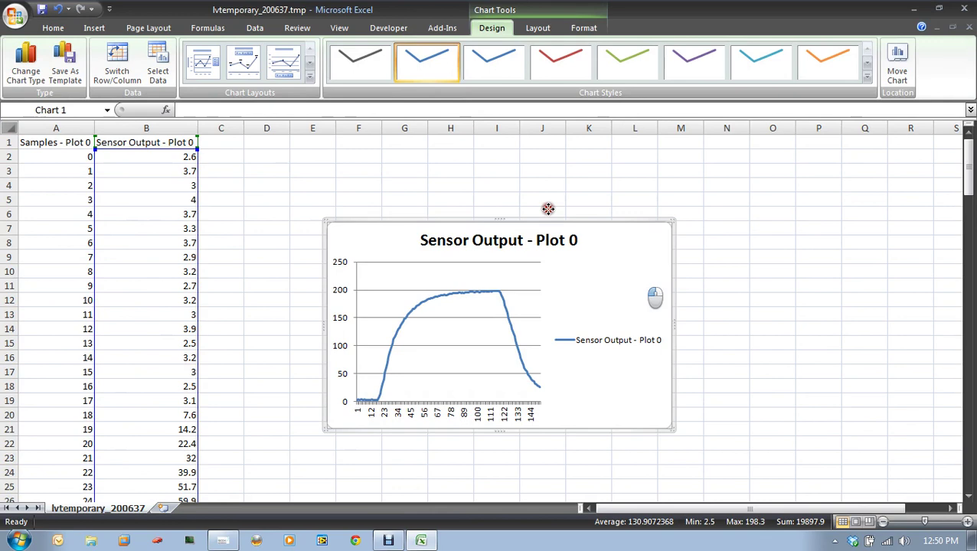
drag(548, 208, 464, 146)
click(727, 242)
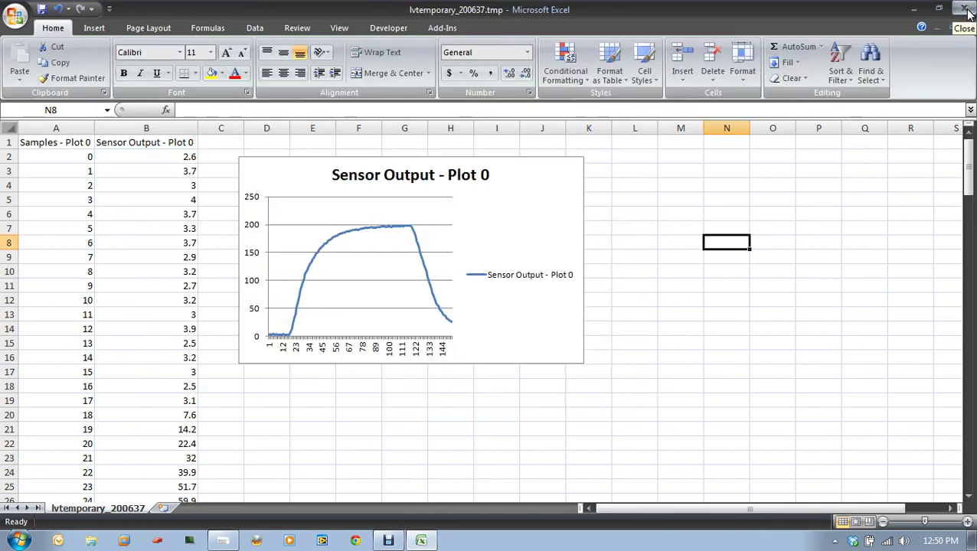
click(966, 9)
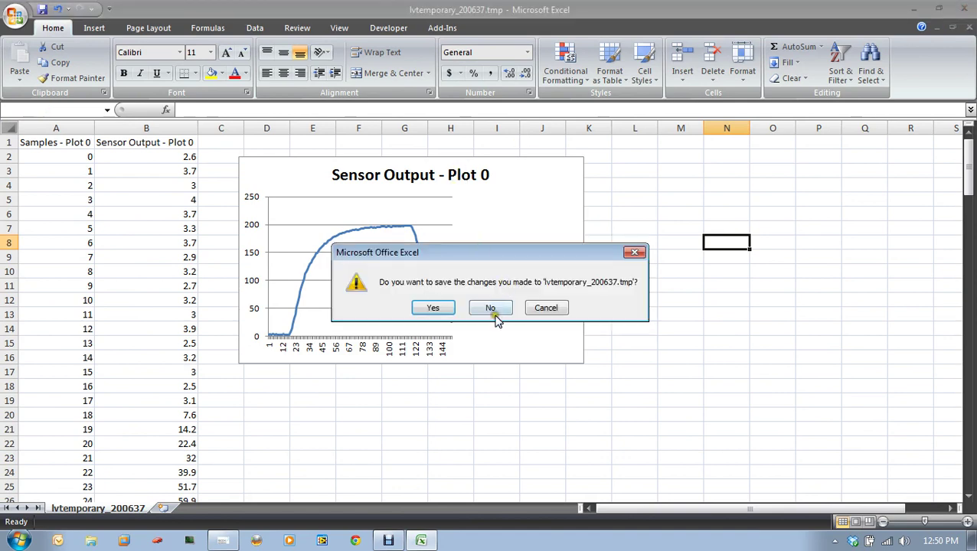
click(494, 308)
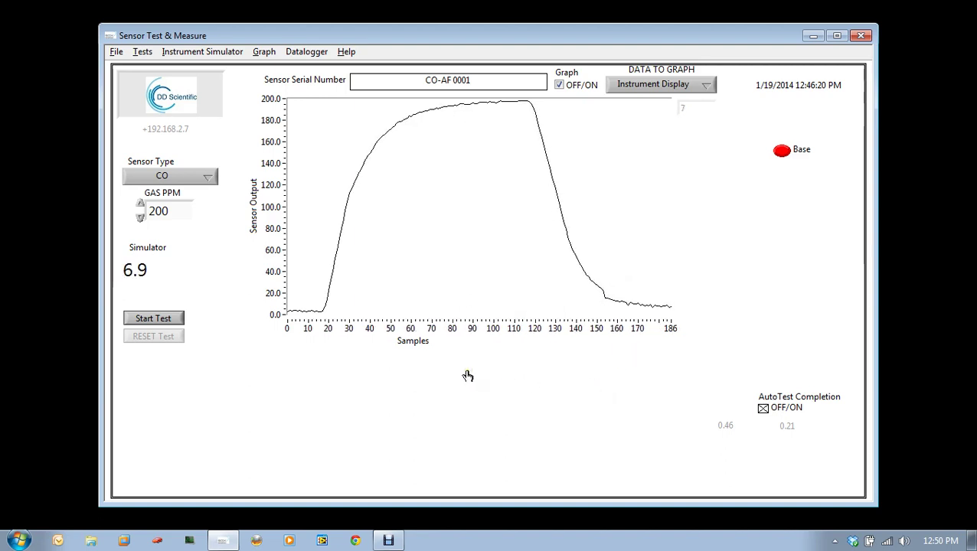
- Turn off the sensor graph and examine the live simulator reading below the gas value
click(479, 350)
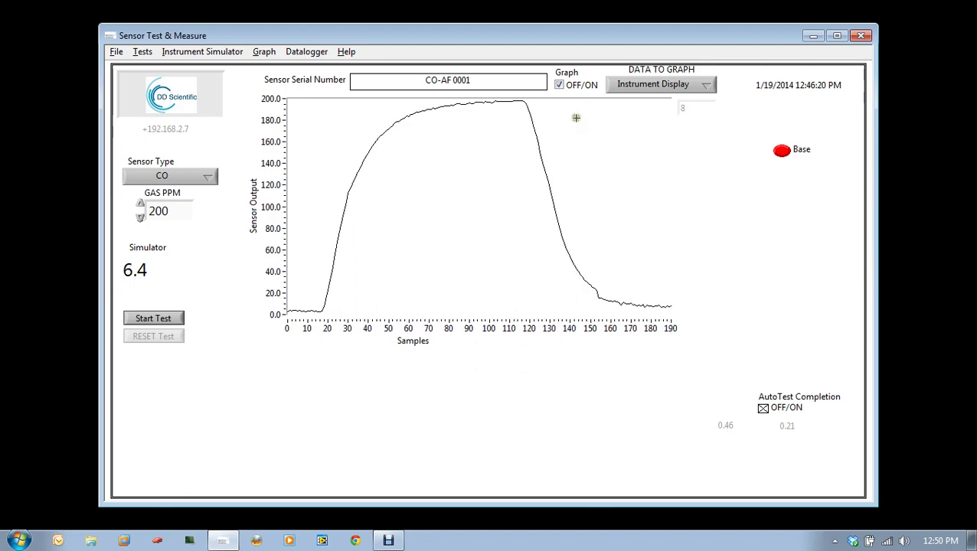
click(560, 87)
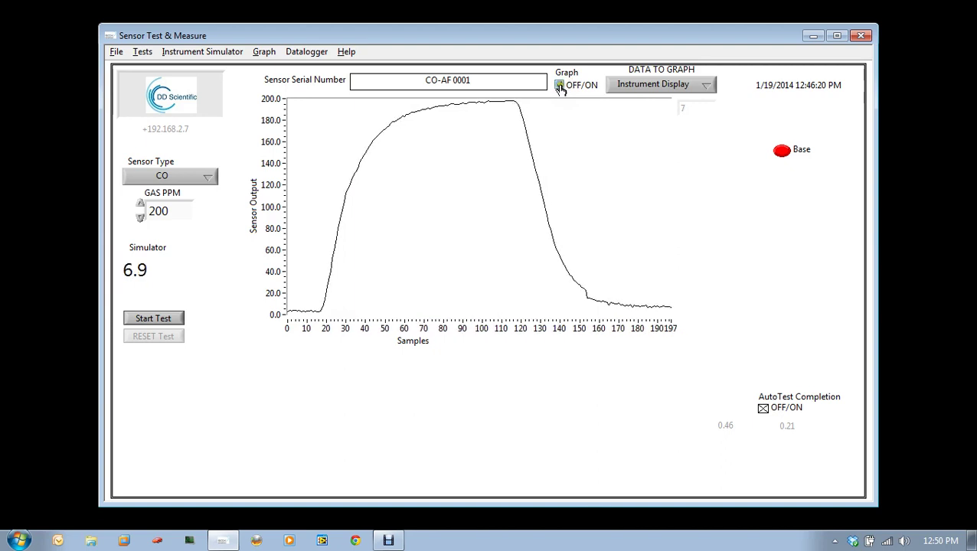
click(559, 86)
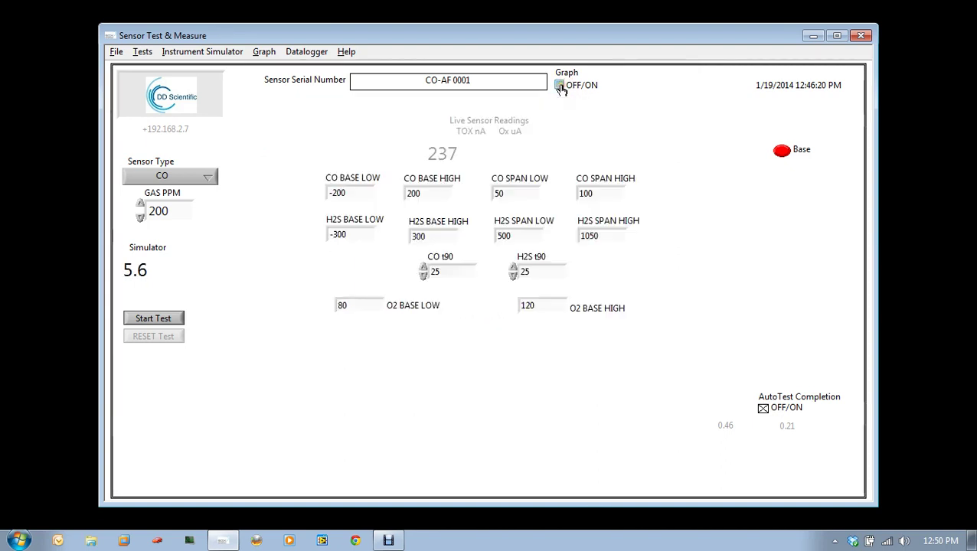
double_click(151, 271)
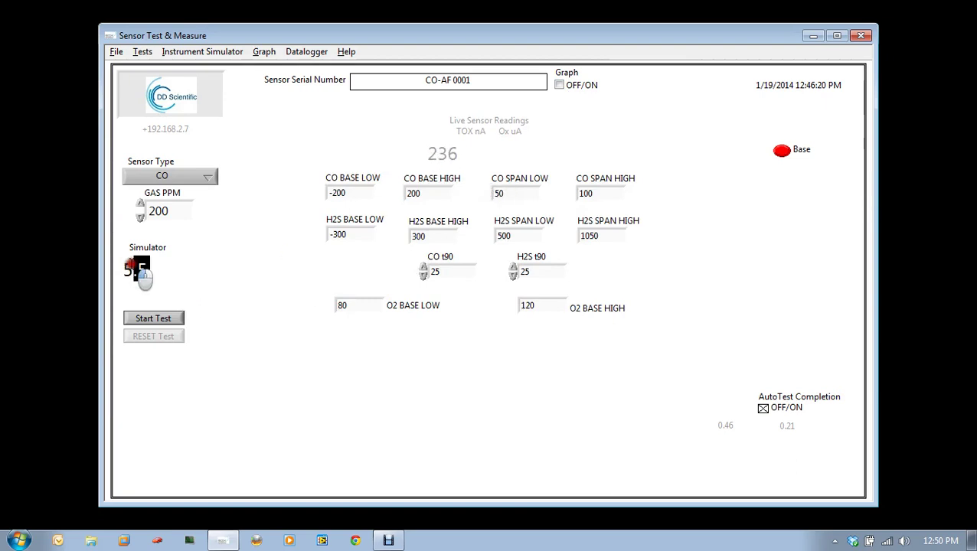
click(205, 278)
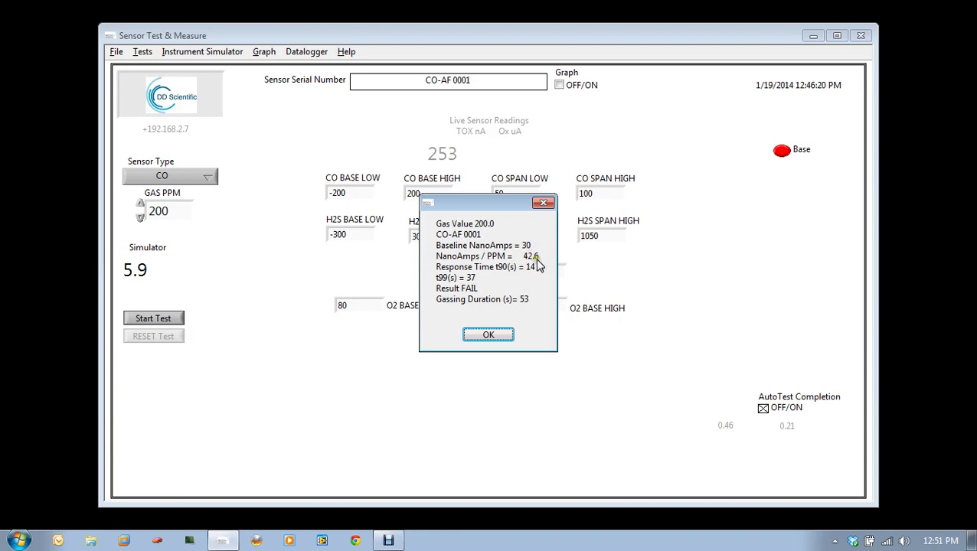
- Compare the test result summary with the CO span limits, moving its dialog clear of them, and dismiss it
drag(505, 204, 507, 263)
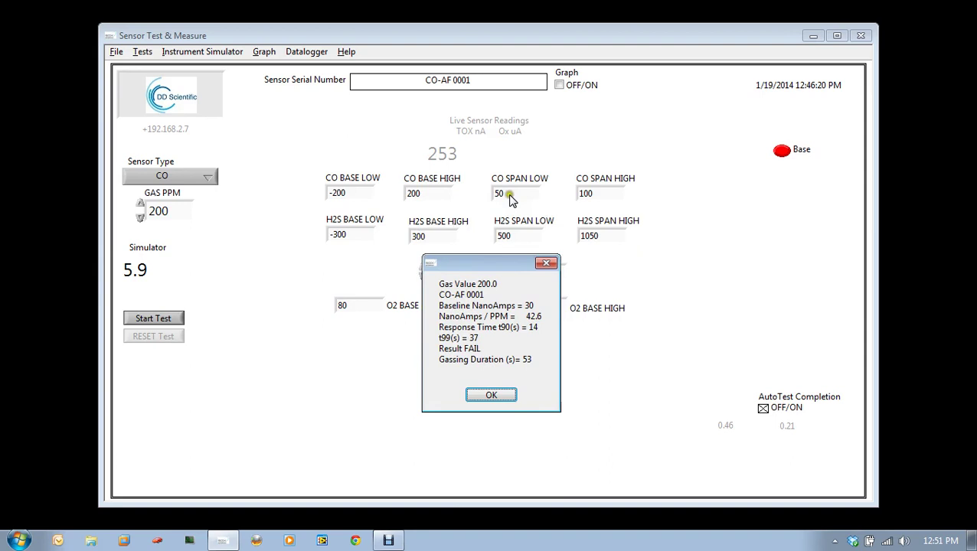
drag(506, 262, 506, 231)
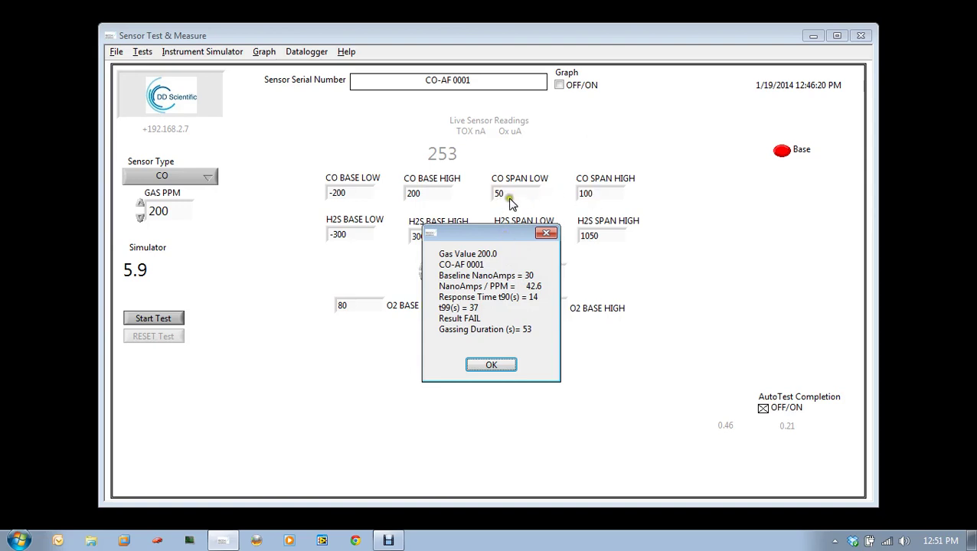
drag(508, 232, 512, 224)
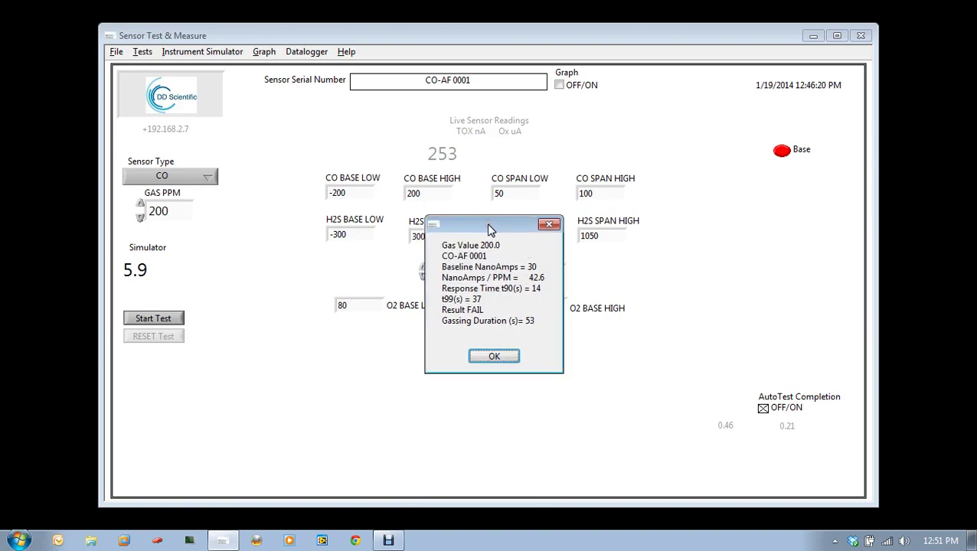
click(496, 358)
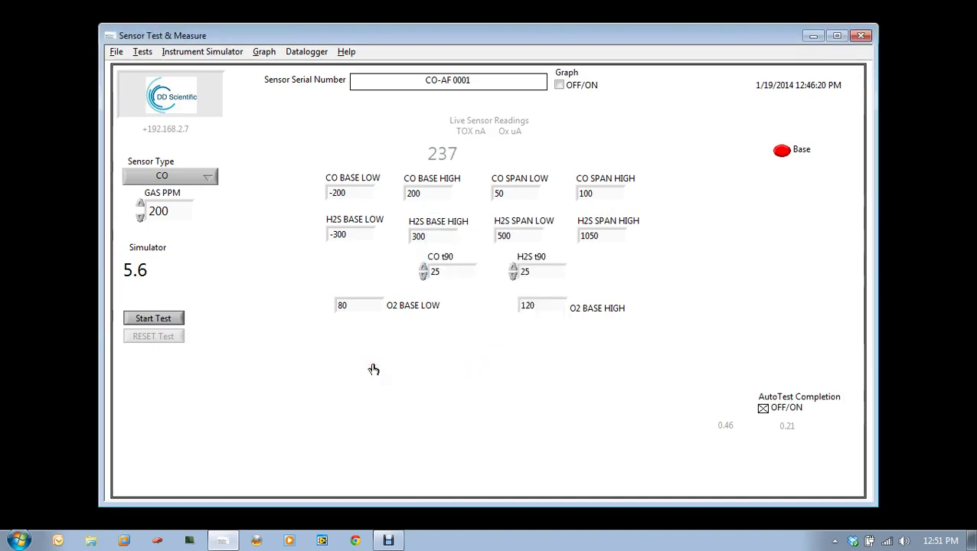